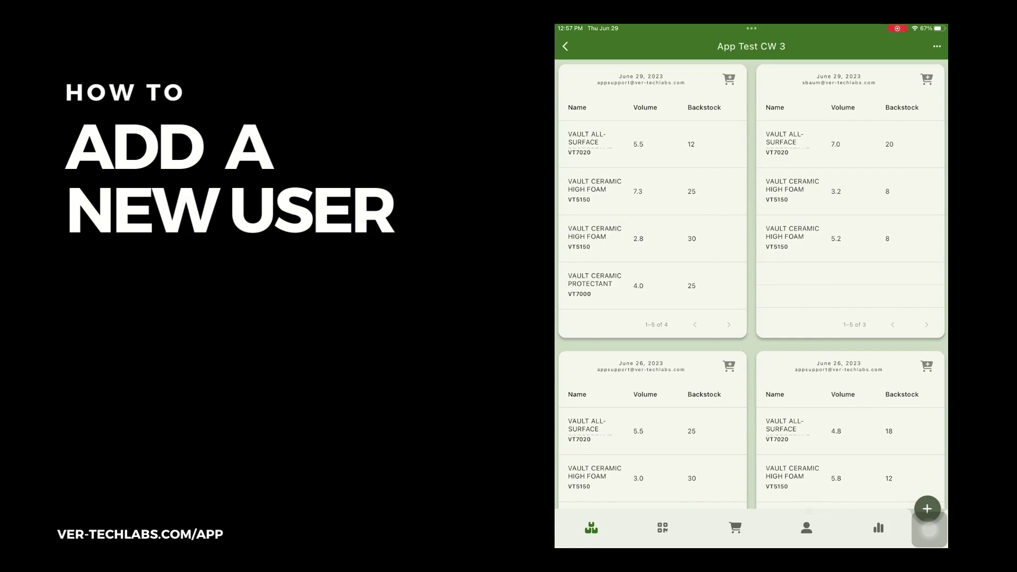
- Switch to the Users section to see the App Test CW 3 location's user accounts
click(807, 525)
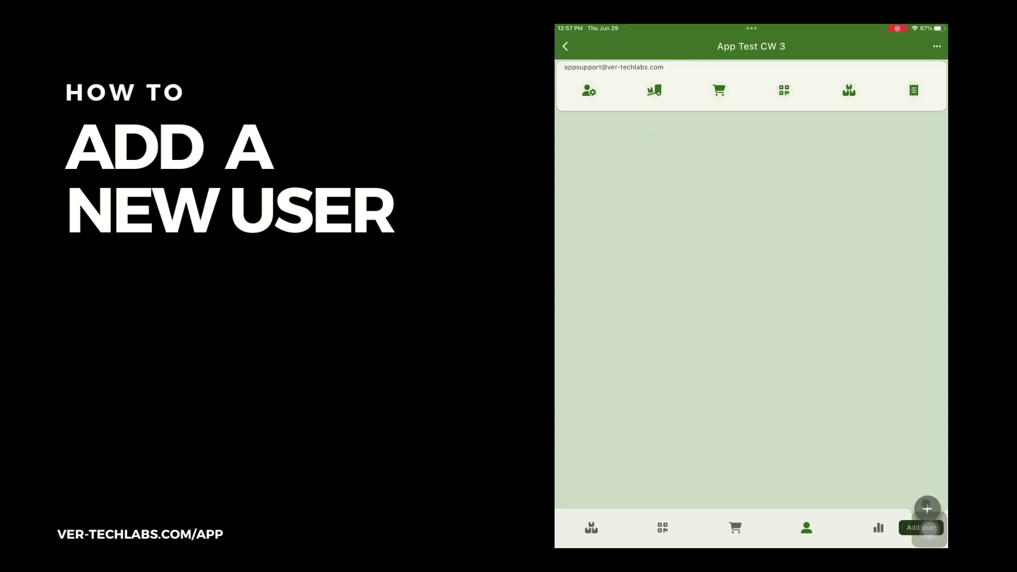
click(925, 505)
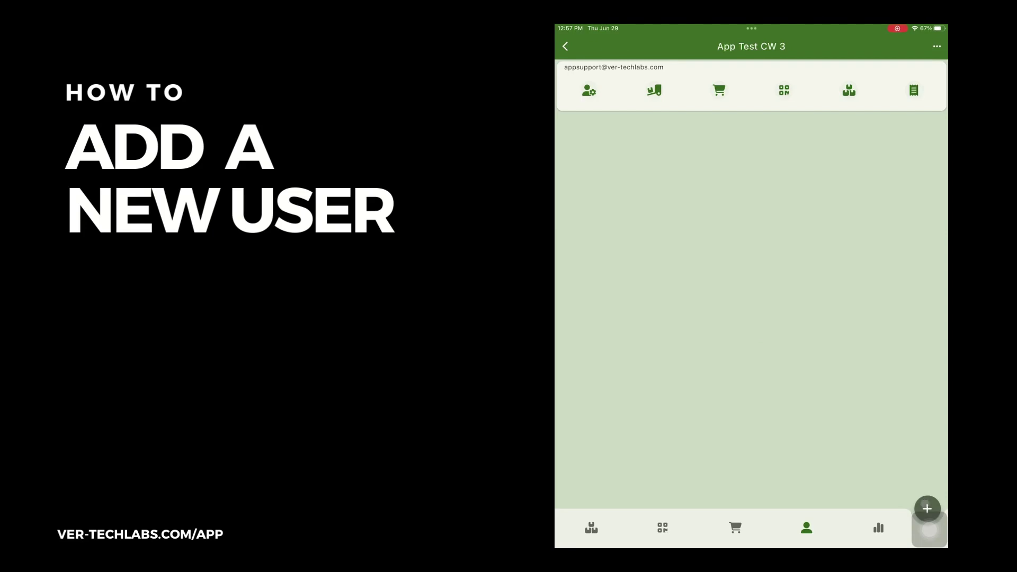
click(925, 504)
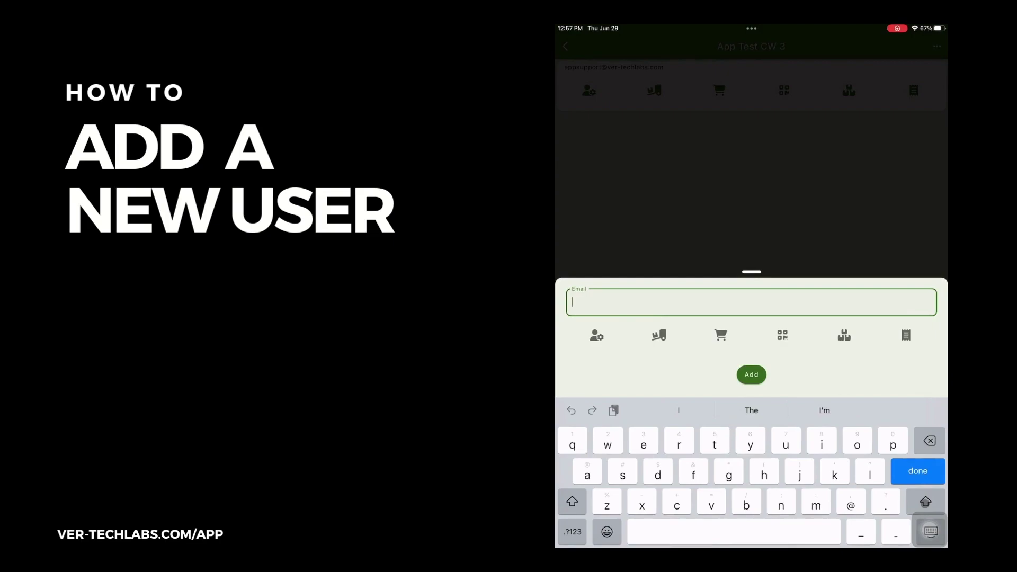
text(vt)
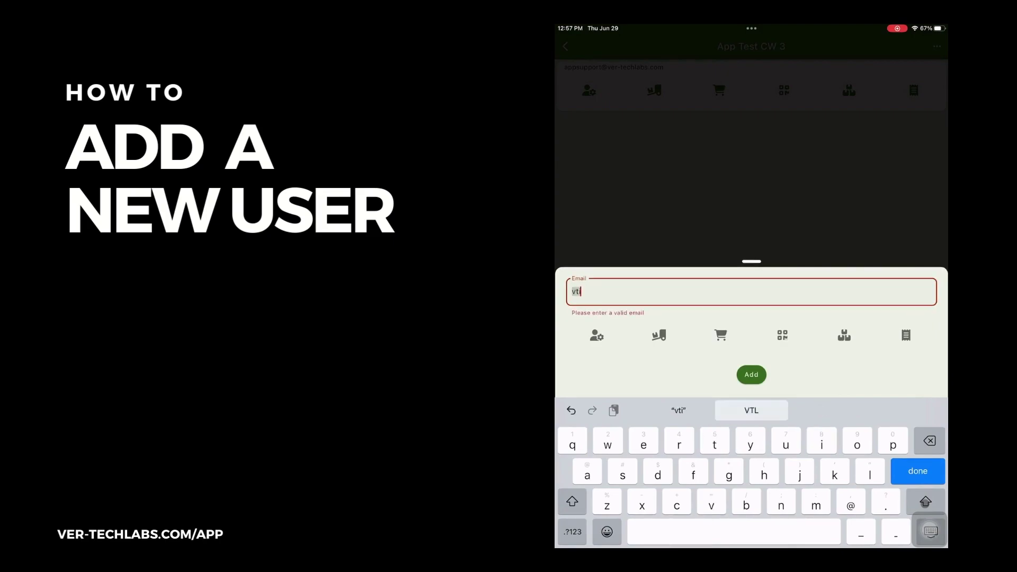
- Autofill the new user's email, grant ordering, scanning and inventory permissions, and add them
click(626, 302)
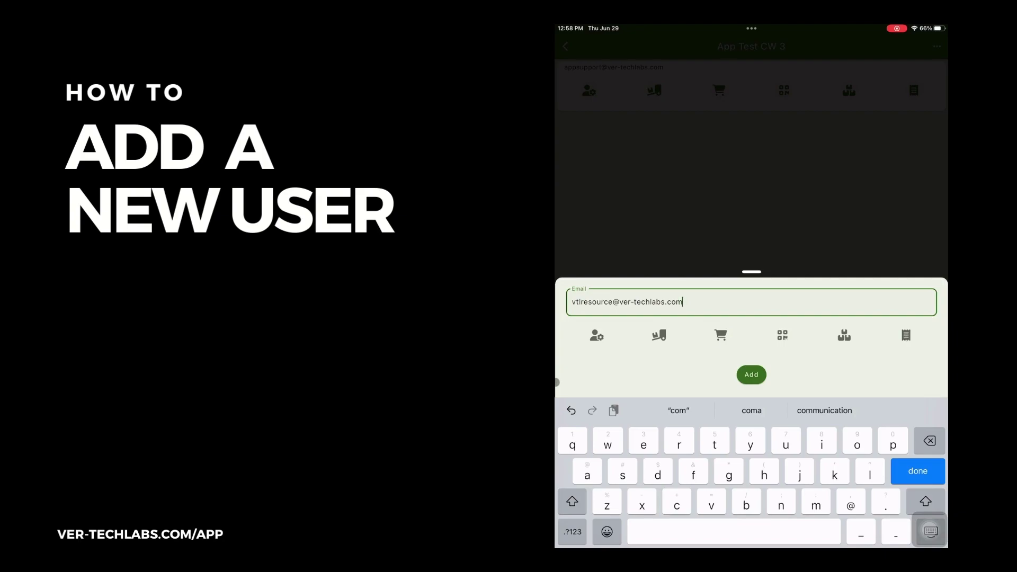
click(723, 338)
click(785, 337)
click(846, 336)
click(747, 374)
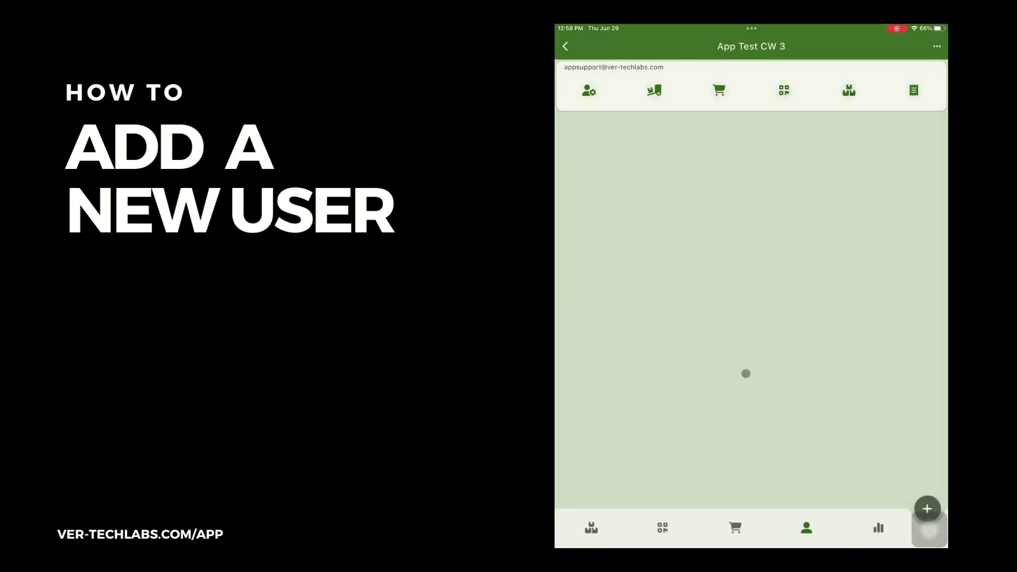